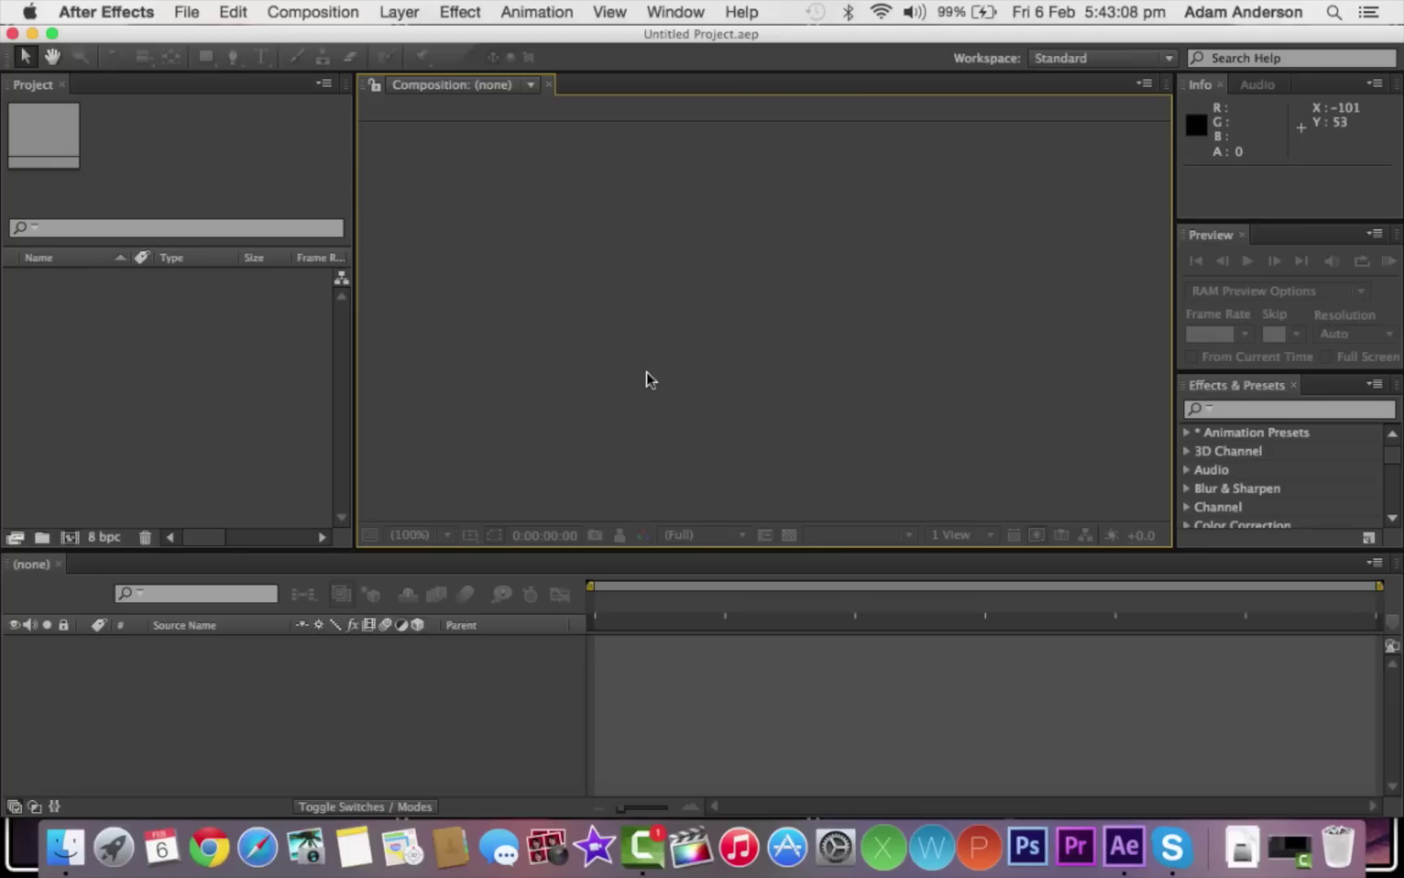
Step: Turn Wi-Fi off from the macOS menu bar, repeating the toggle to confirm it's off
click(881, 11)
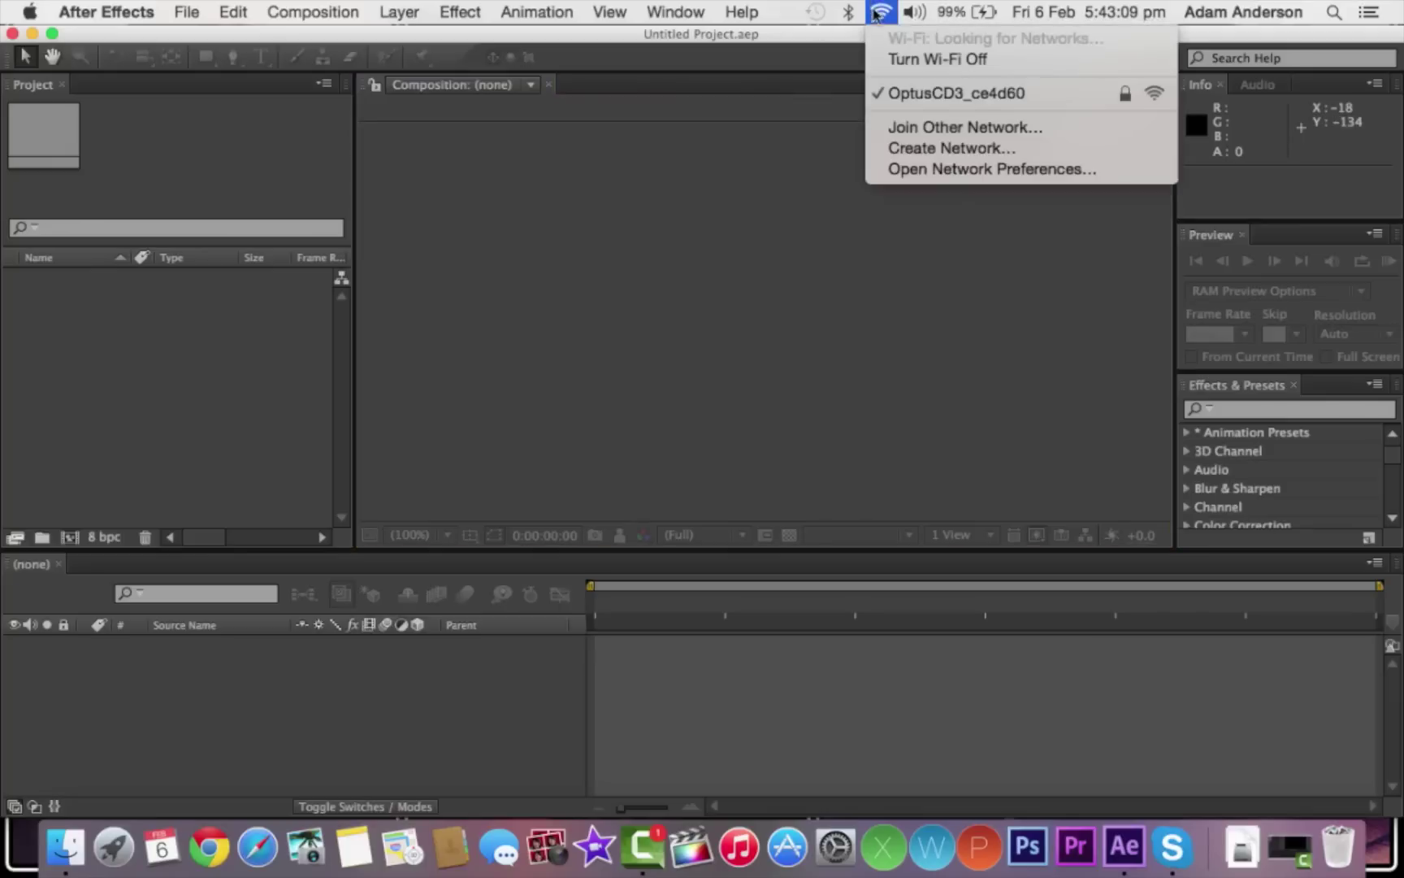
click(884, 60)
click(881, 12)
click(888, 57)
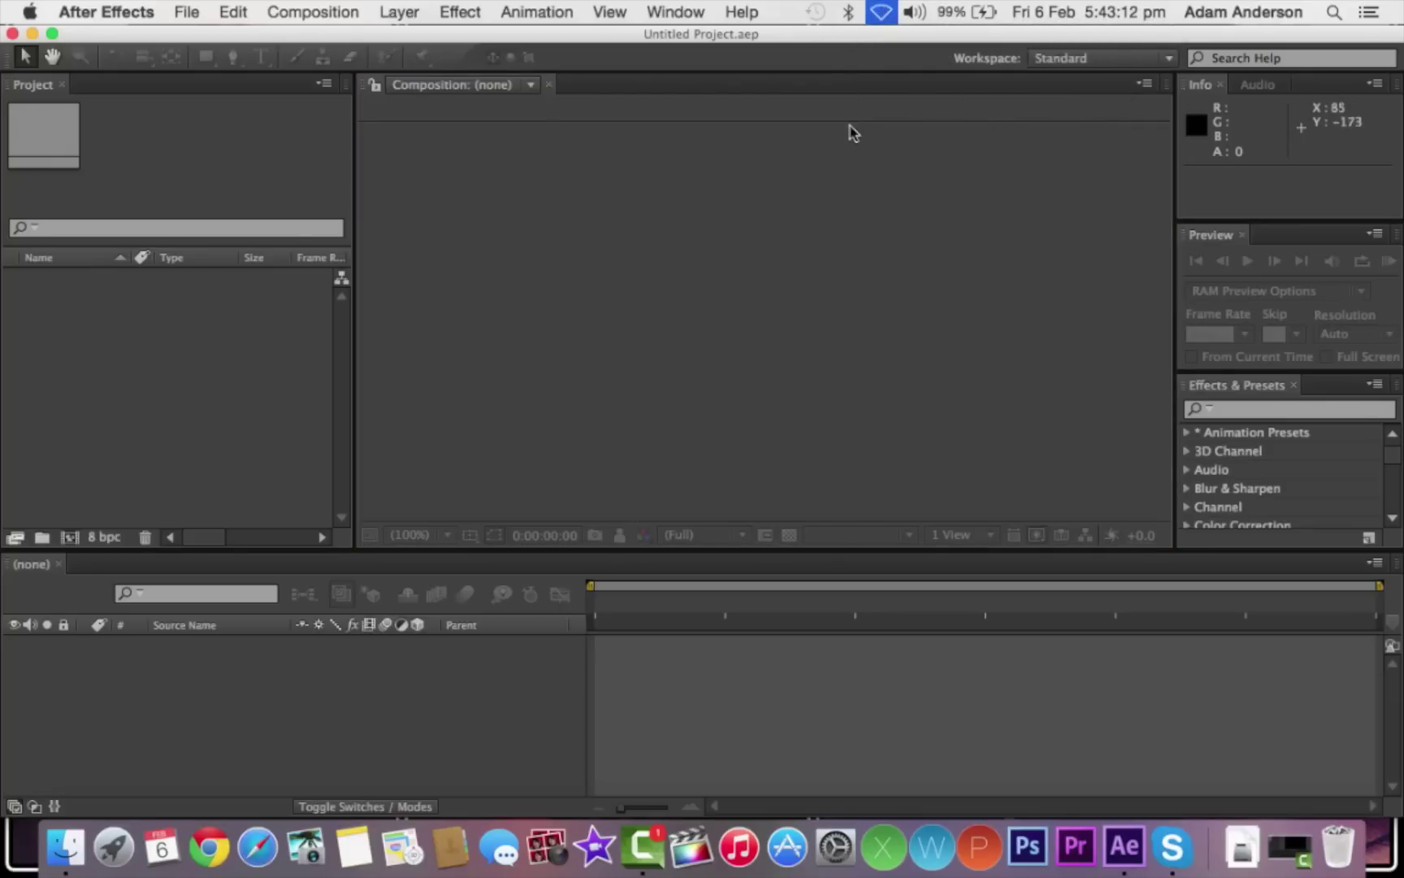